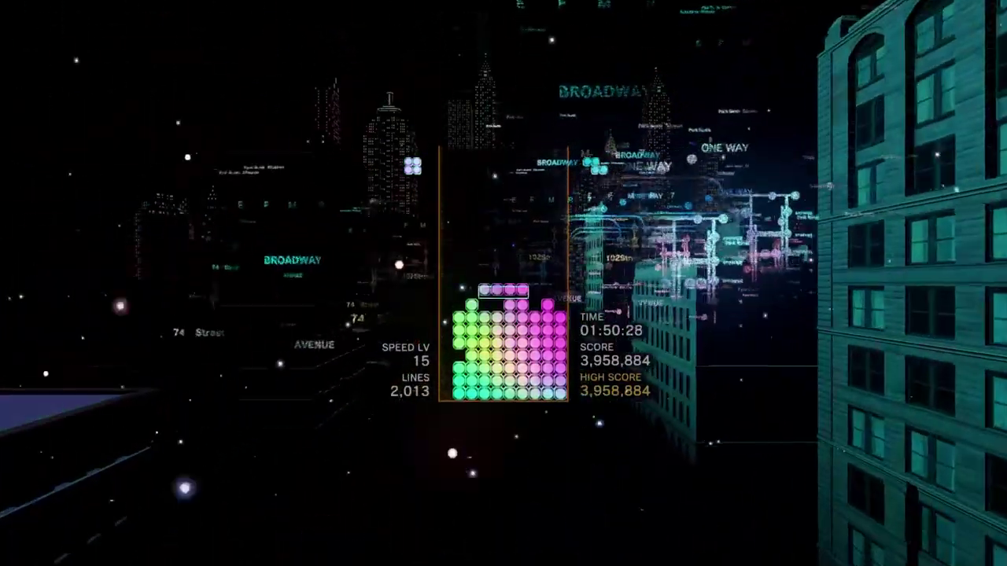
# Drop pieces onto the stack for a double, then swap in the held I piece to clear a line
pyautogui.press('space')
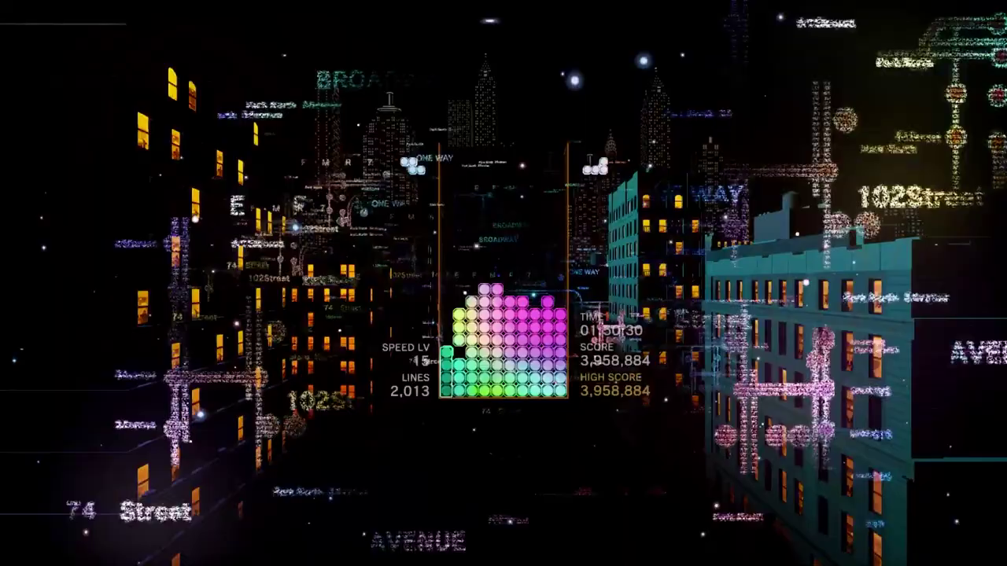
pyautogui.press('space')
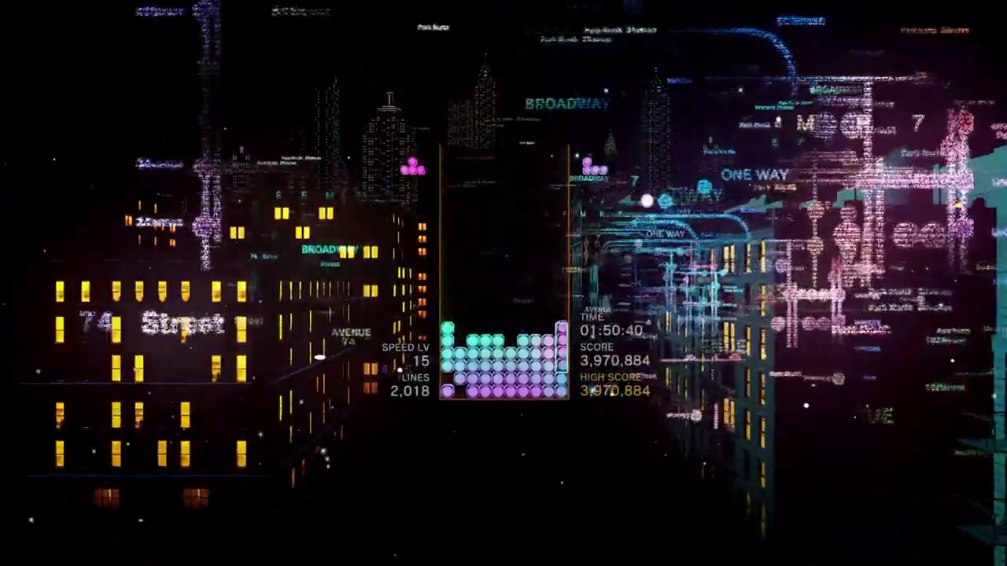
pyautogui.press('space')
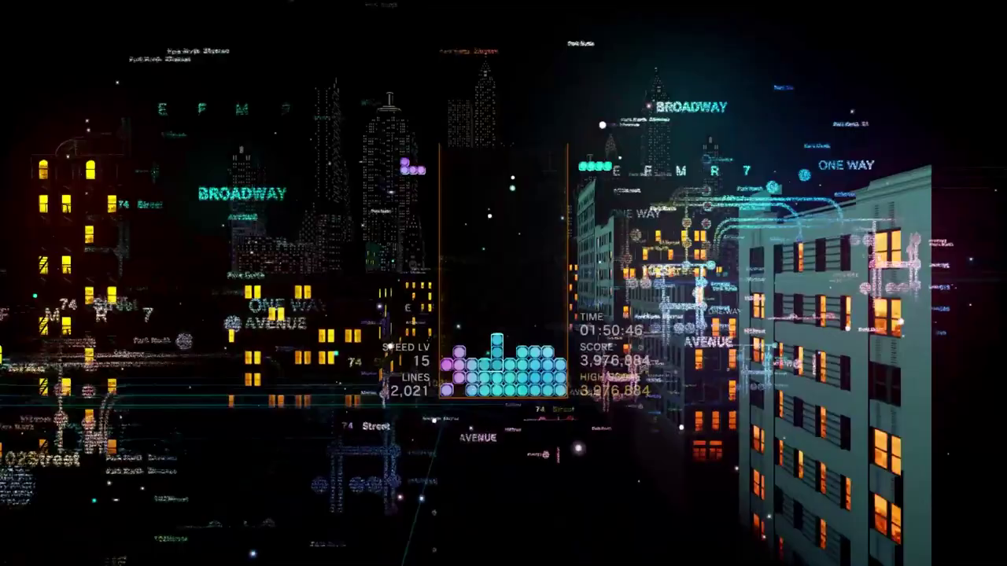
pyautogui.press('c')
pyautogui.press('space')
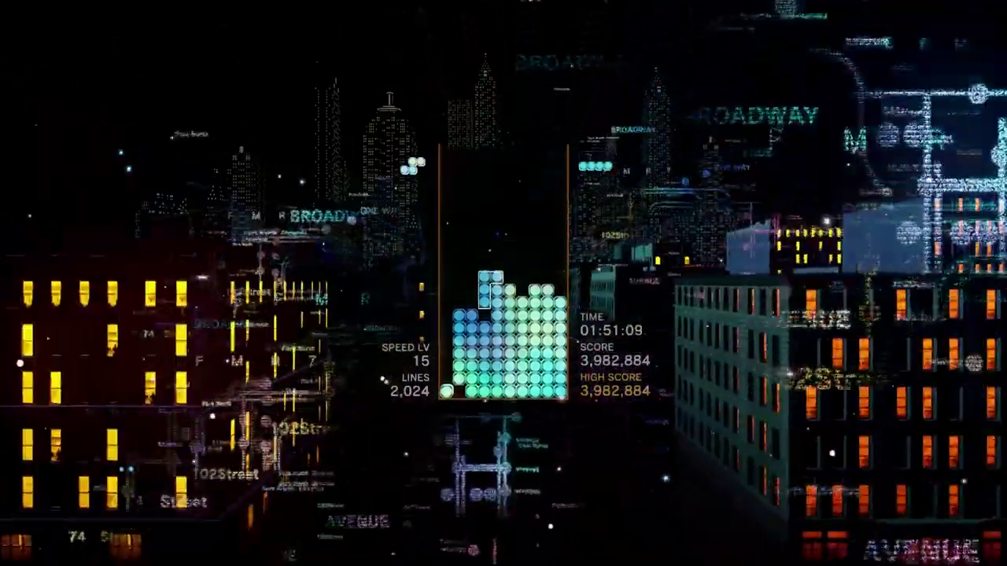
# Drop the I piece into the left well for a Tetris, then clear three more lines
pyautogui.press('Up')
pyautogui.press('Left')
pyautogui.press('Left')
pyautogui.press('Left')
pyautogui.press('space')
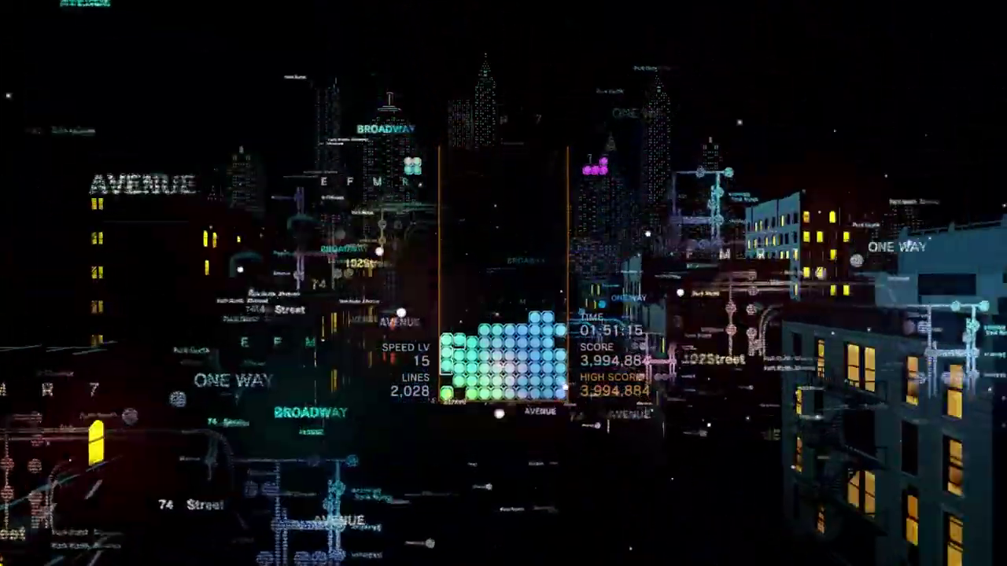
pyautogui.press('space')
pyautogui.press('space')
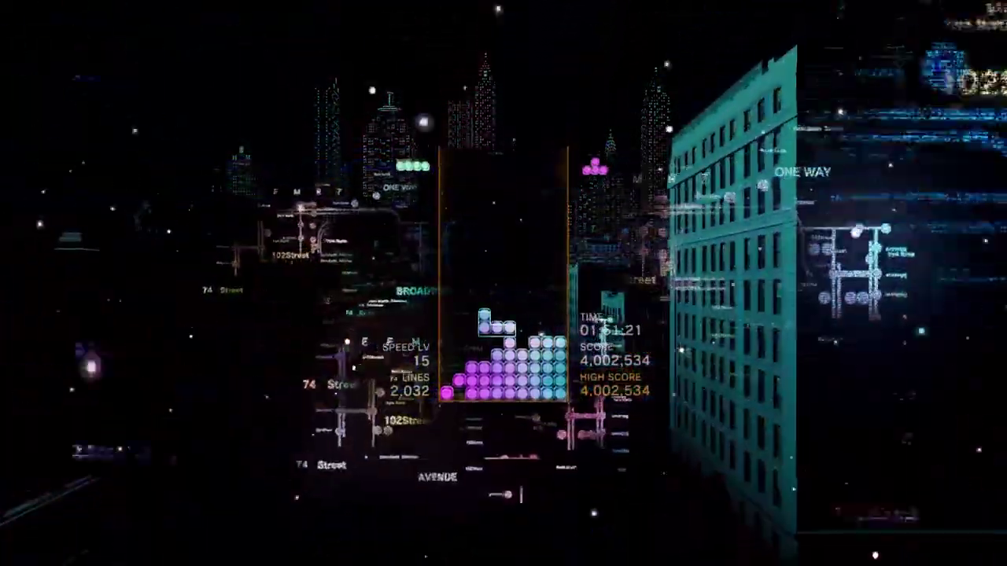
# Stand the I piece upright in the left column, then clear several more lines
pyautogui.press('Up')
pyautogui.press('Left')
pyautogui.press('Left')
pyautogui.press('Left')
pyautogui.press('space')
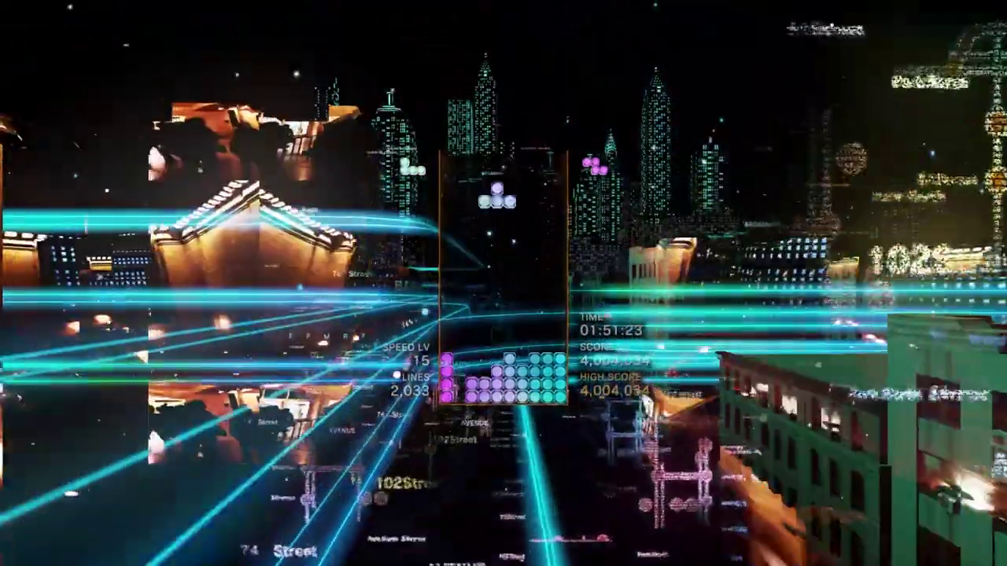
pyautogui.press('space')
pyautogui.press('space')
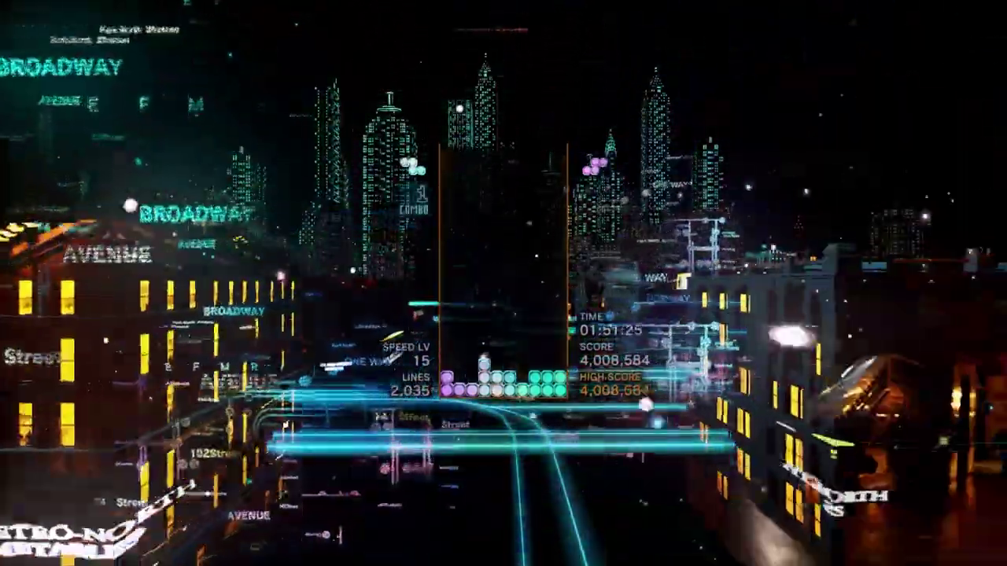
pyautogui.press('space')
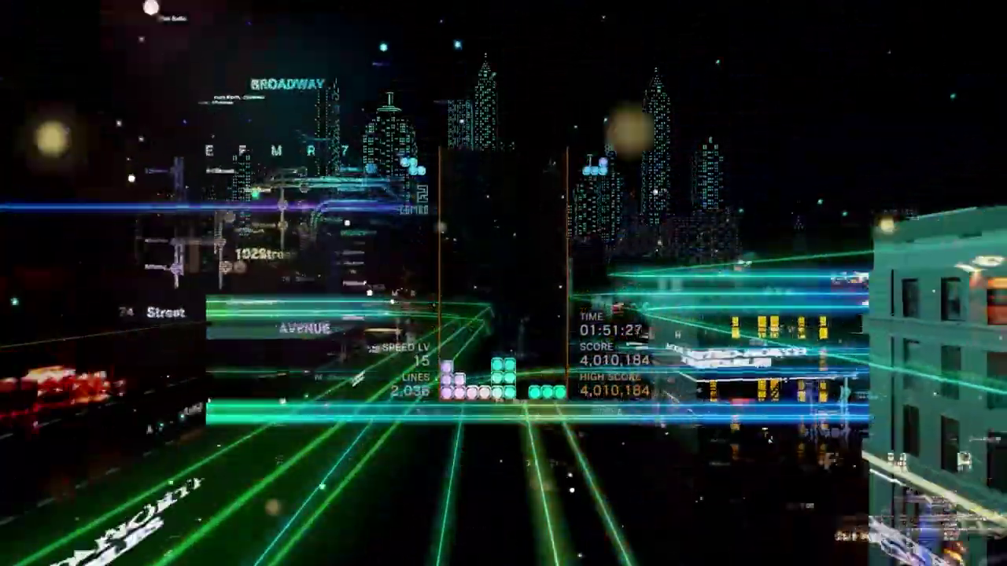
pyautogui.press('space')
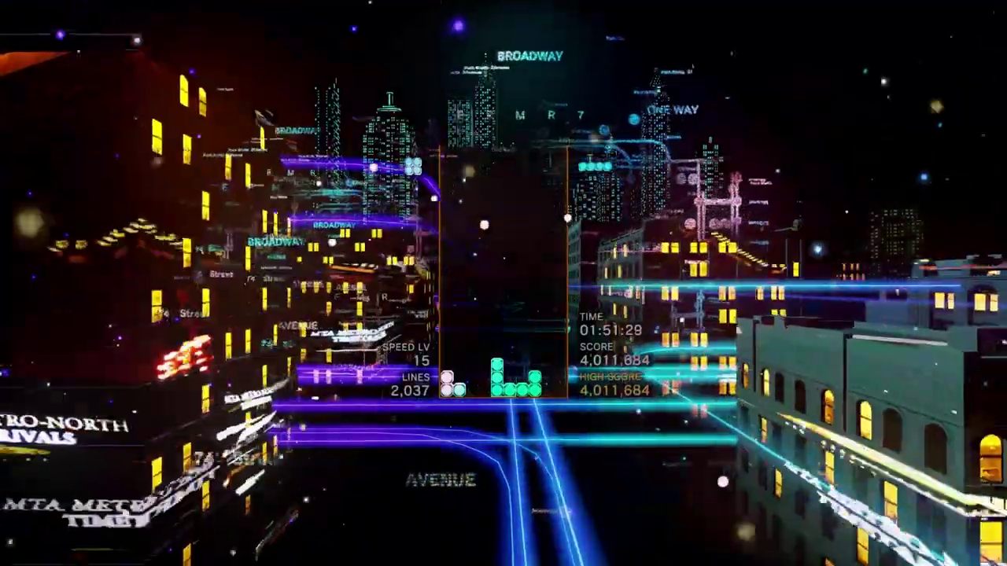
# Clear one last line, then stack remaining pieces at the right edge until time expires
pyautogui.press('space')
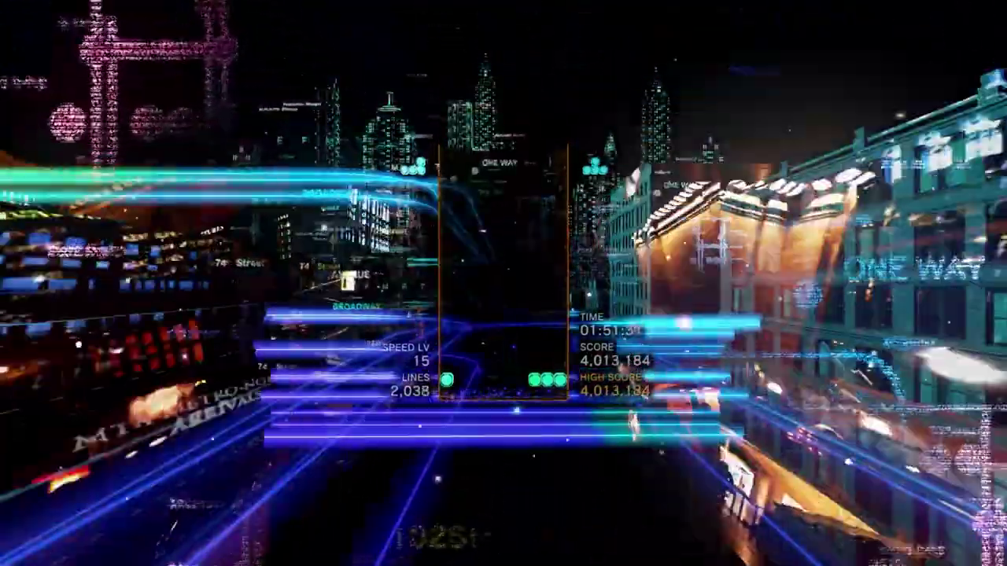
pyautogui.press('space')
pyautogui.press('space')
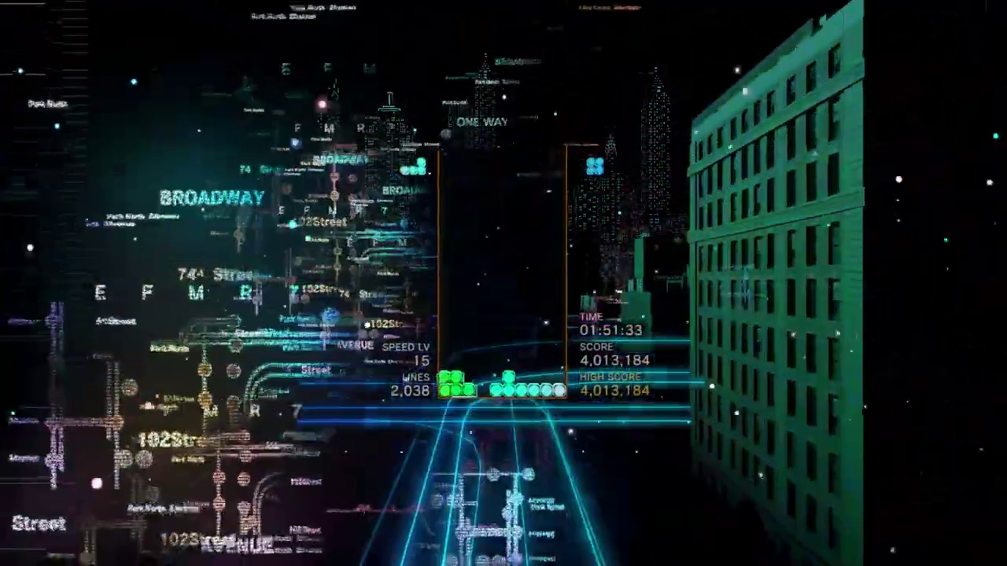
pyautogui.press('Right')
pyautogui.press('Right')
pyautogui.press('space')
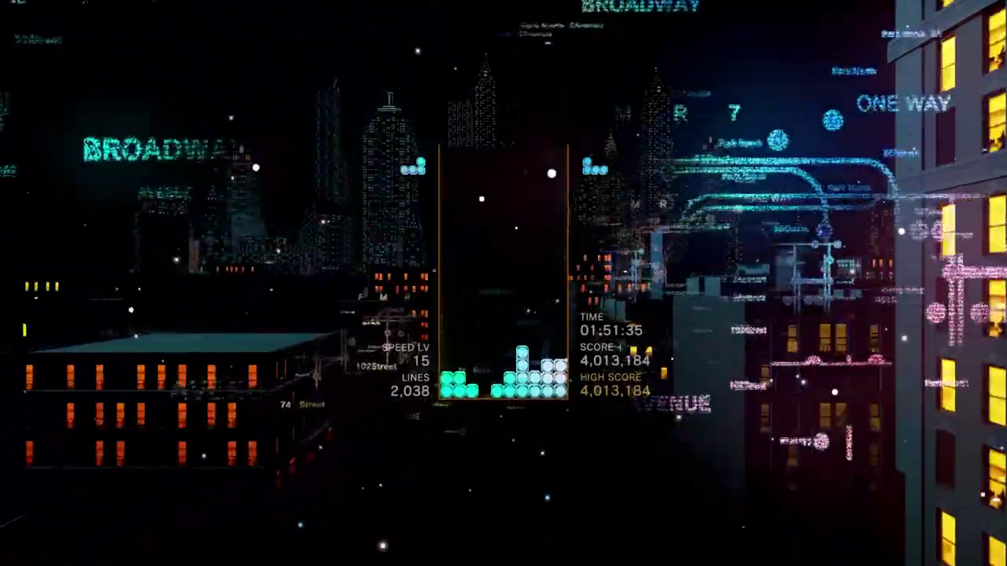
pyautogui.press('space')
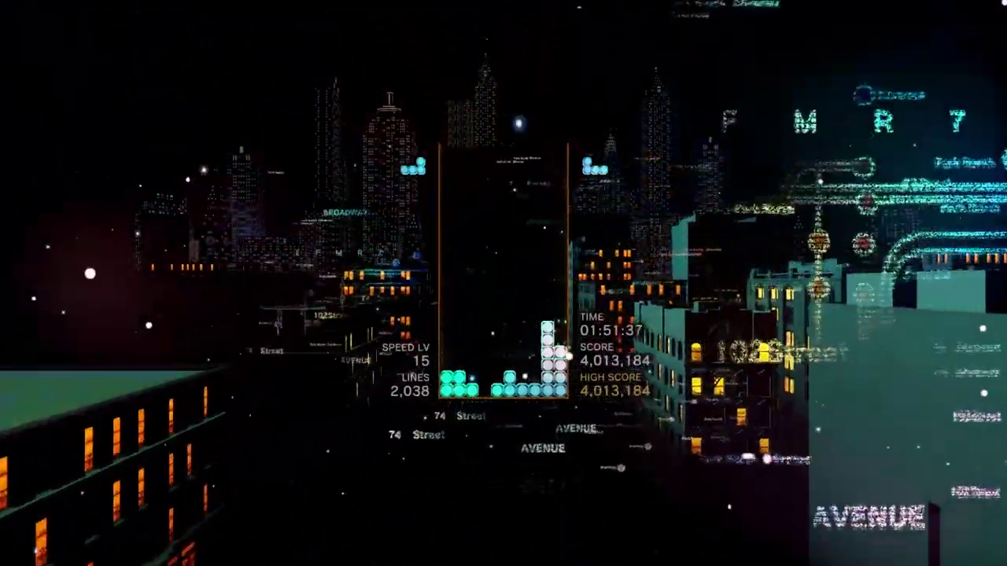
pyautogui.press('space')
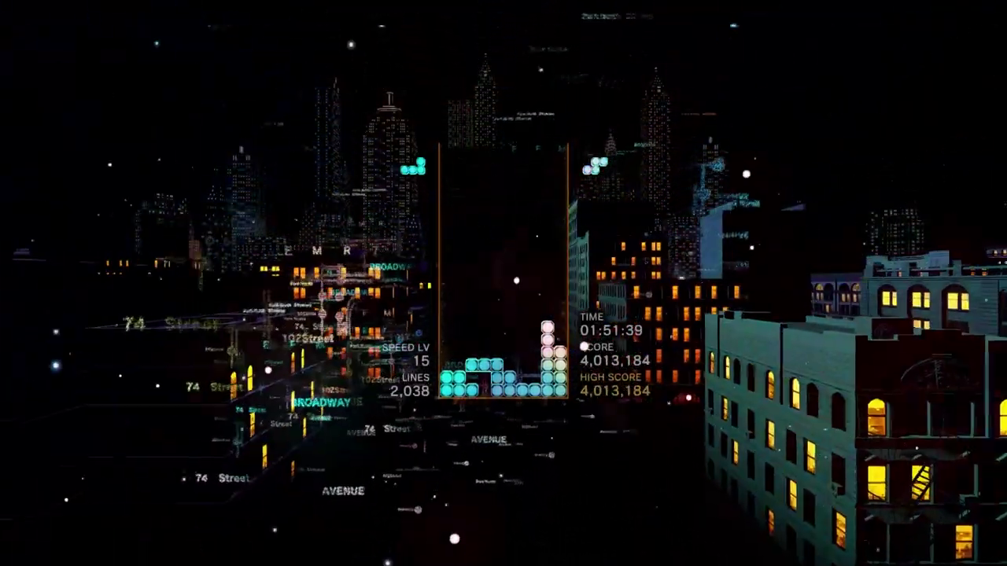